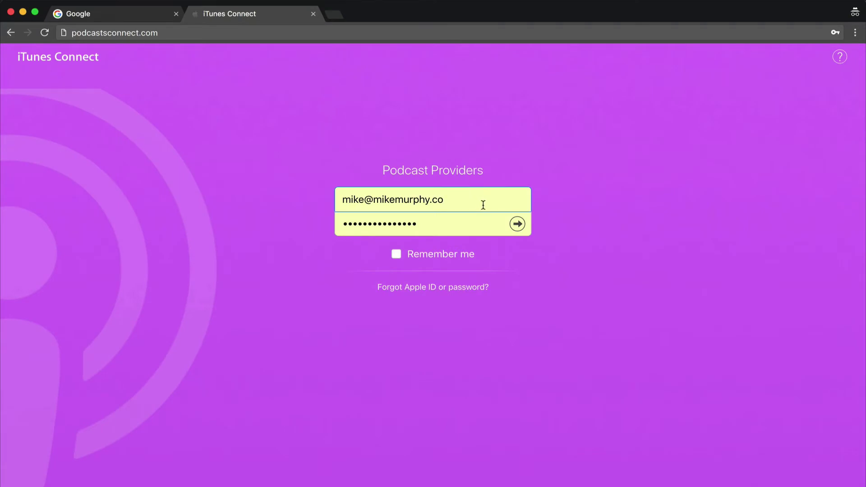
Sign in to the Podcast Providers account with the entered Apple ID and password.
left_click(518, 224)
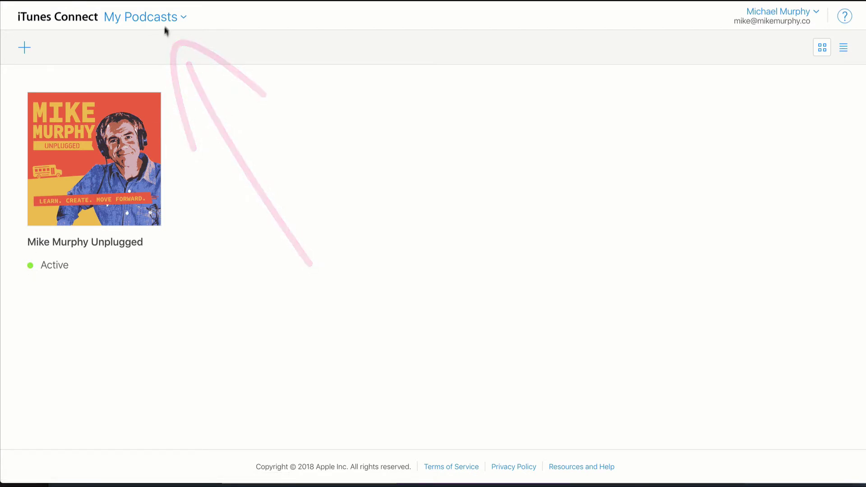
Open the My Podcasts header menu to list the Podcasts Connect sections.
left_click(168, 19)
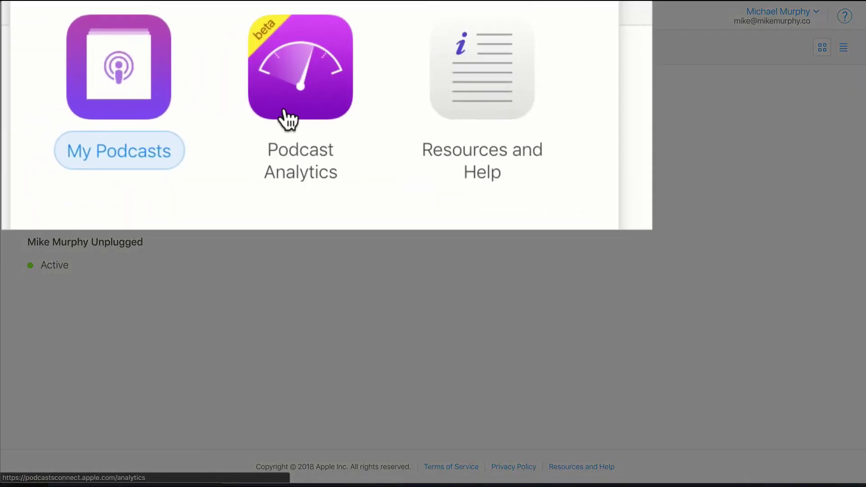
Switch to Podcast Analytics, review the 60-day show stats, then reopen the section menu.
left_click(140, 83)
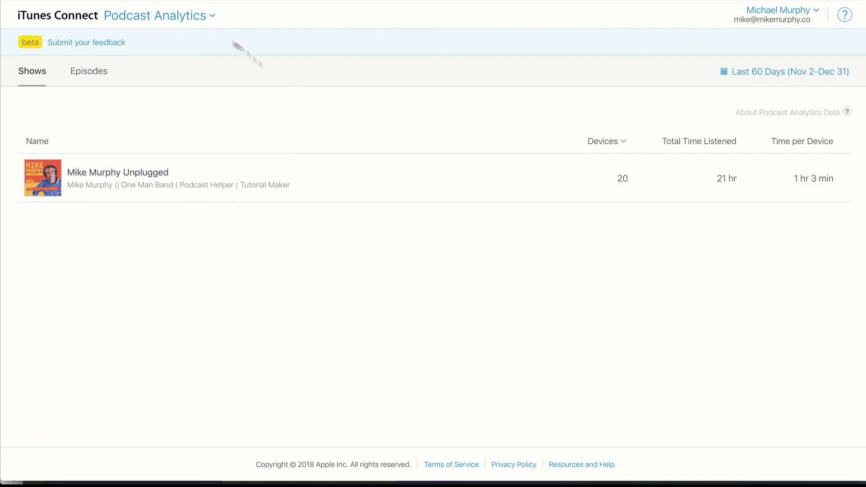
left_click(185, 19)
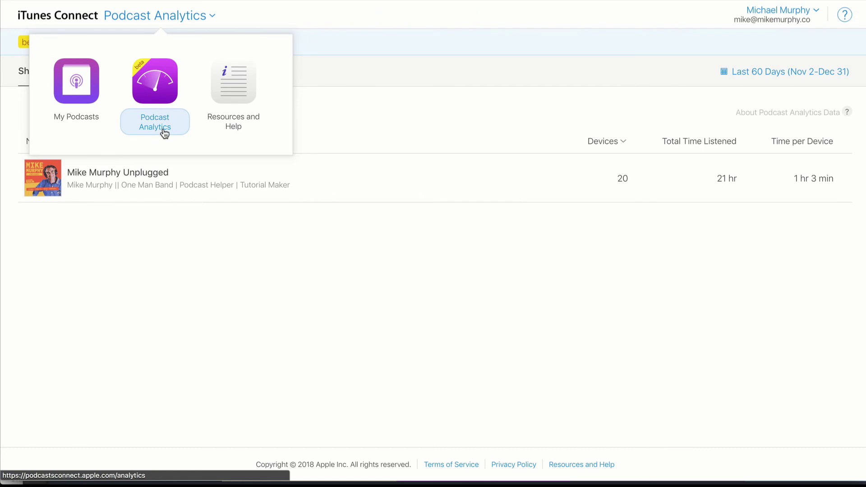